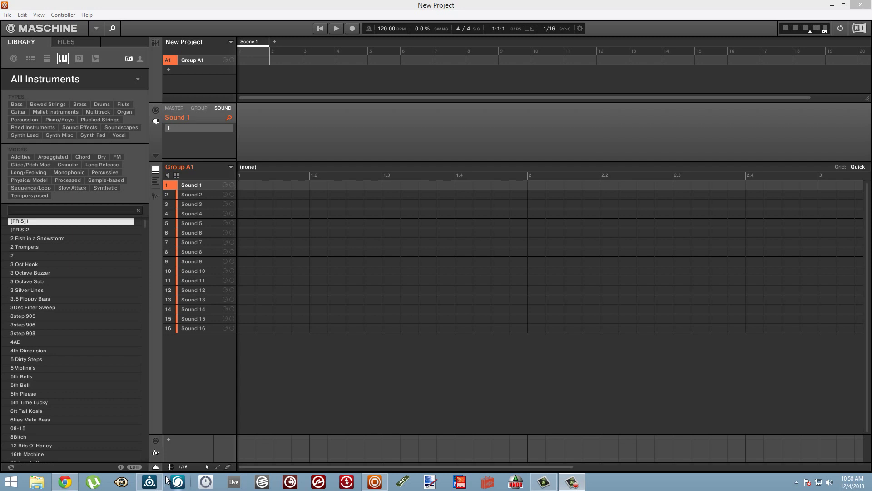
# Review the MIDI input and output devices in Maschine's audio and MIDI settings
pyautogui.click(151, 482)
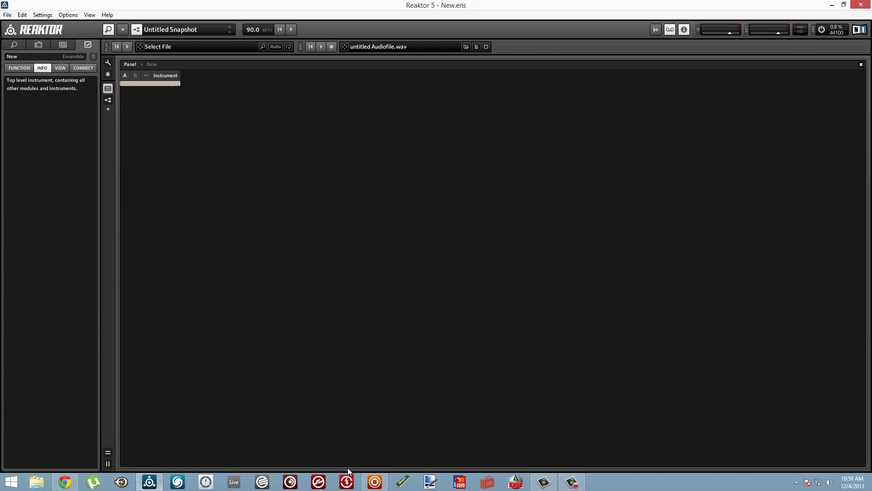
pyautogui.click(375, 482)
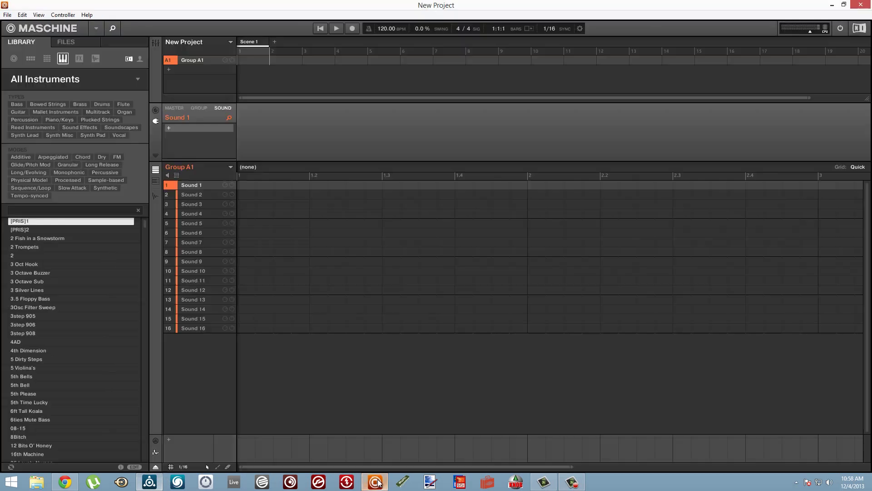
pyautogui.click(7, 15)
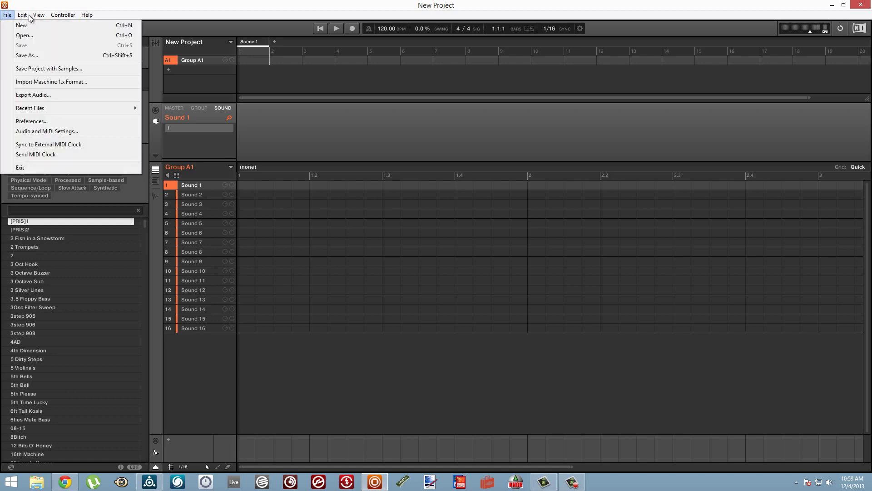
pyautogui.click(8, 133)
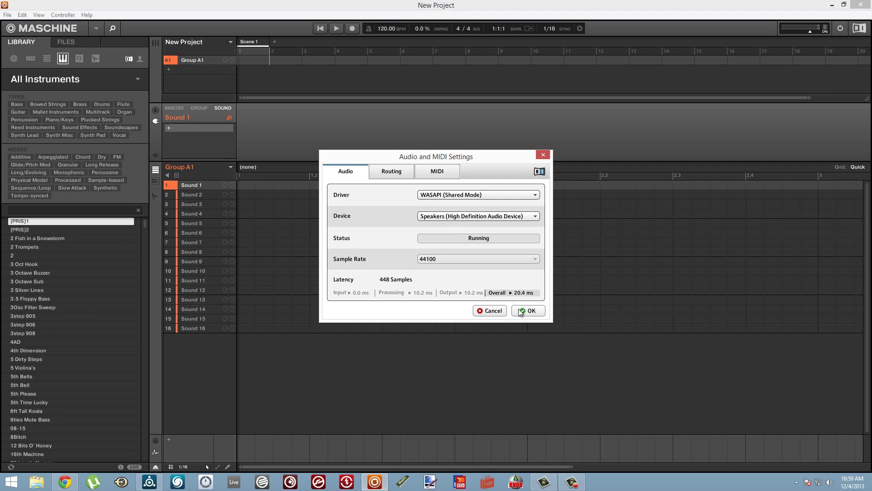
pyautogui.click(438, 176)
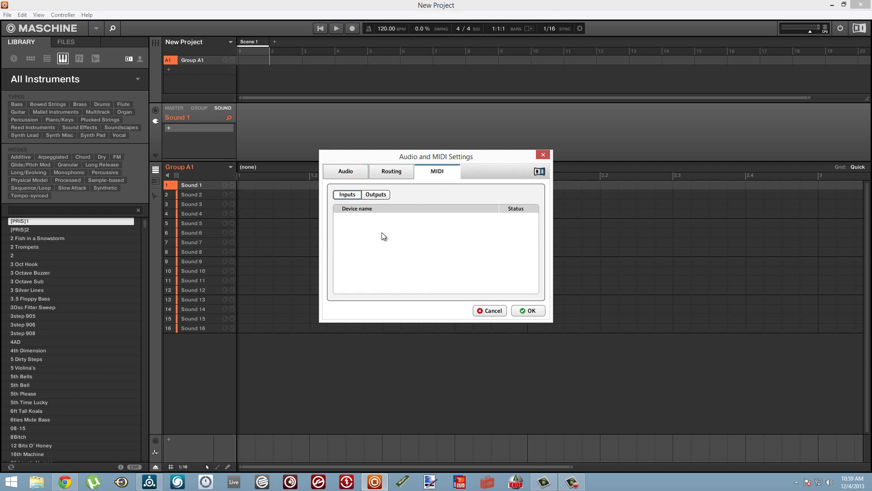
pyautogui.click(370, 195)
pyautogui.click(354, 196)
pyautogui.click(365, 196)
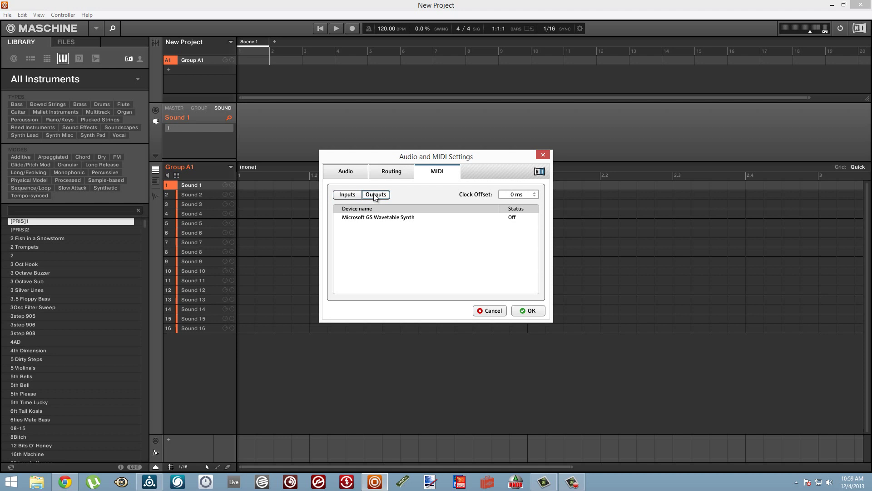
pyautogui.click(350, 196)
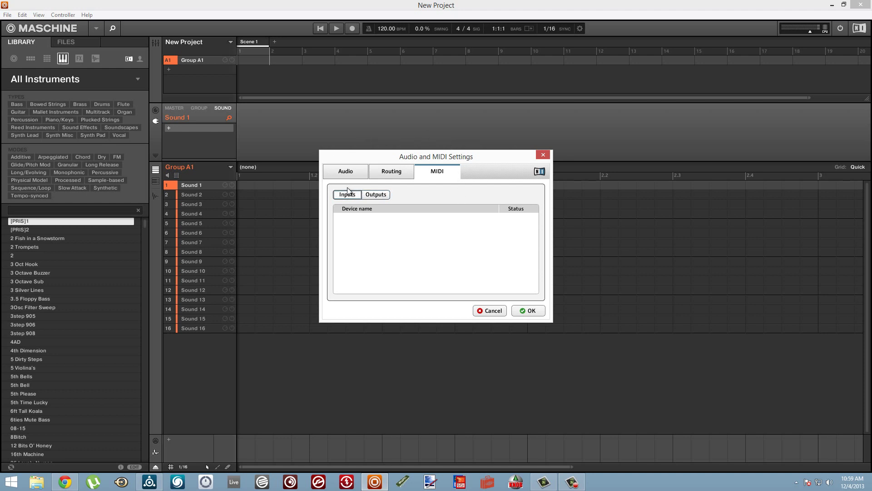
pyautogui.click(529, 311)
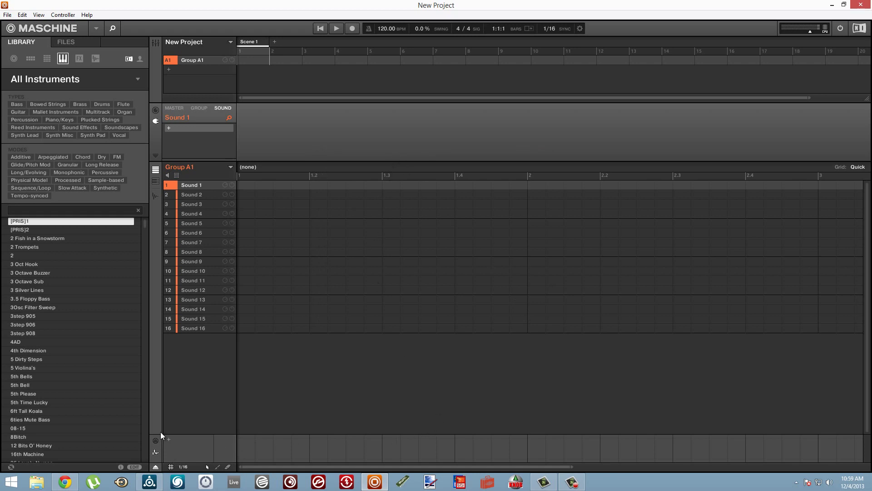
# Look over Reaktor 5's audio and MIDI settings and close them
pyautogui.click(150, 481)
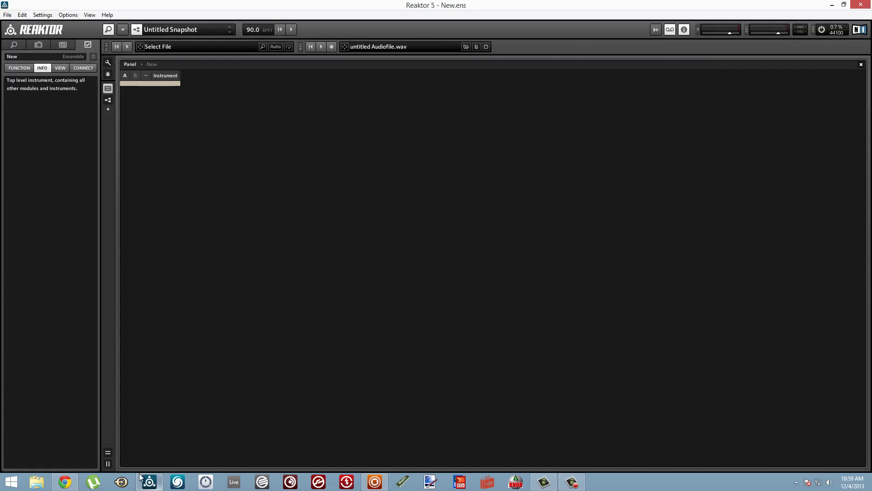
pyautogui.click(7, 15)
pyautogui.click(46, 151)
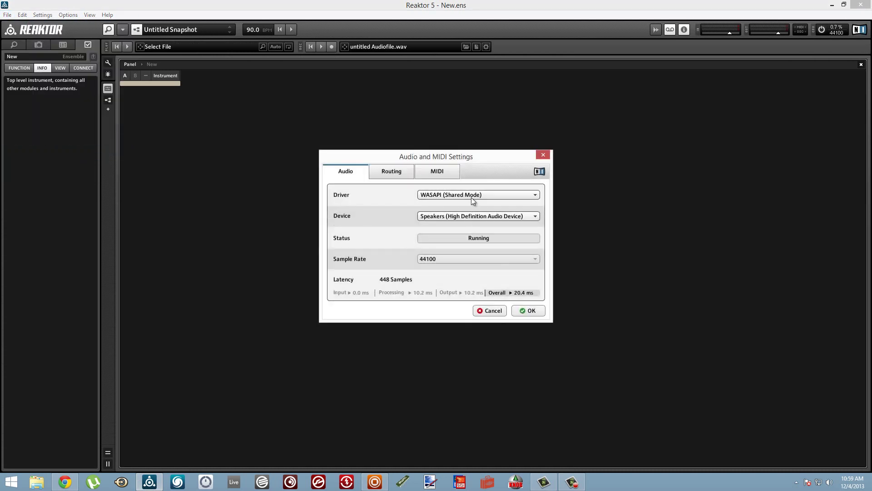
pyautogui.click(524, 311)
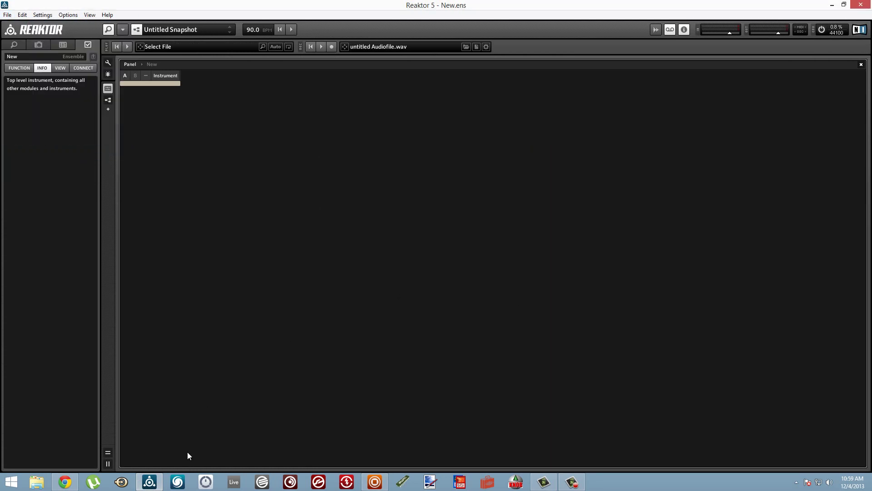
# Hide both apps, launch loopMIDI, and add a loopback port named Reaktor
pyautogui.click(831, 5)
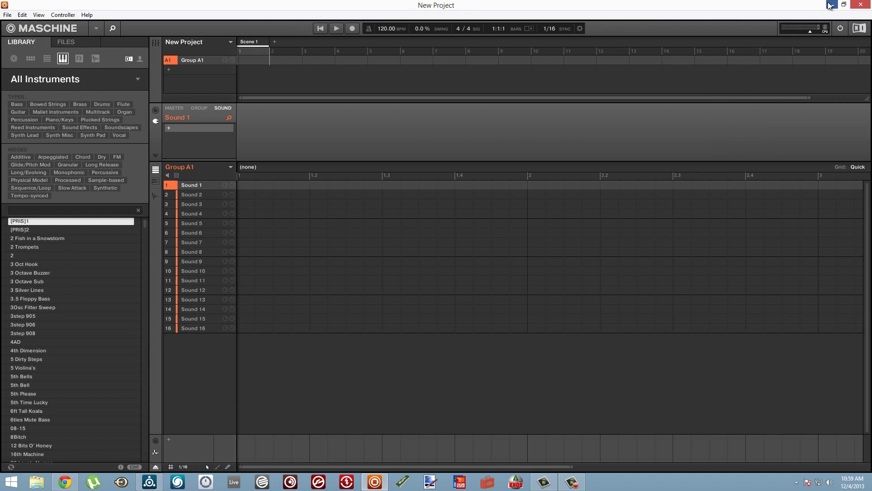
pyautogui.click(831, 5)
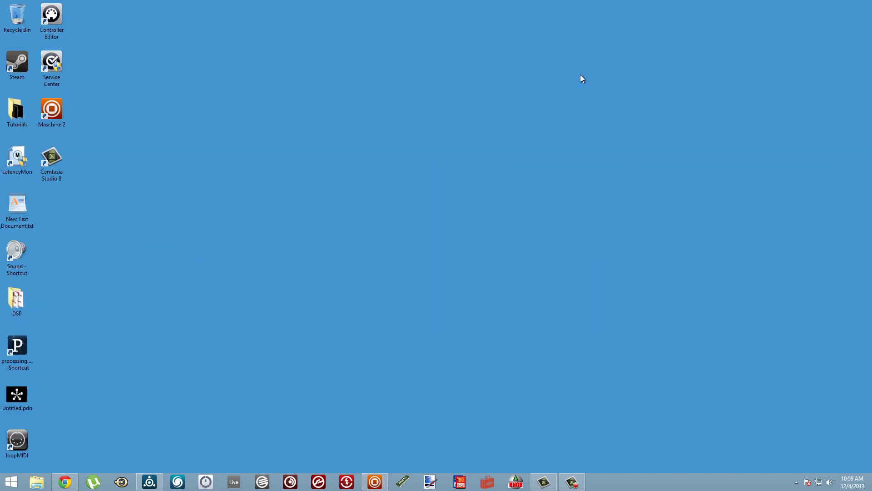
pyautogui.doubleClick(19, 450)
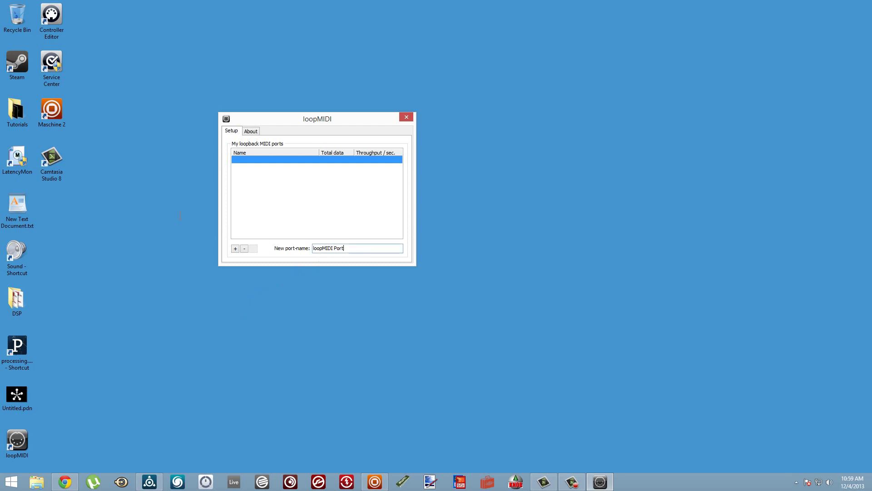
pyautogui.moveTo(359, 248); pyautogui.dragTo(313, 248)
pyautogui.write('Reaktor')
pyautogui.click(236, 251)
pyautogui.click(271, 159)
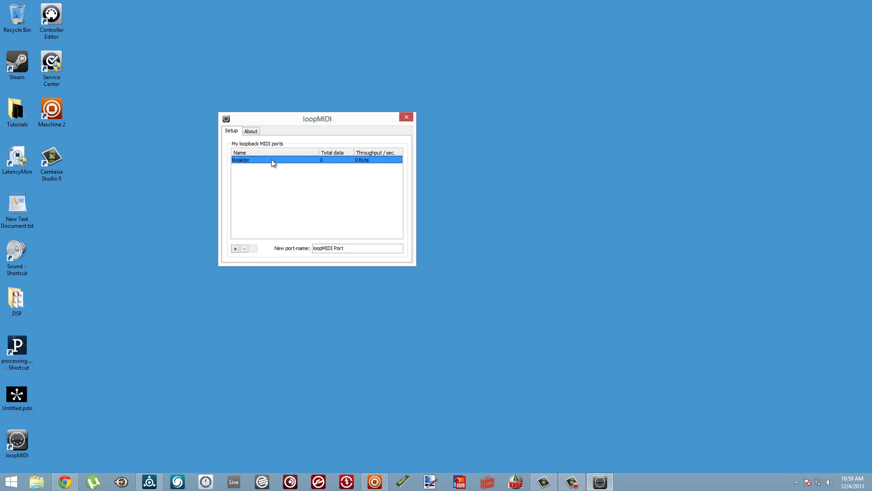
pyautogui.moveTo(154, 486)
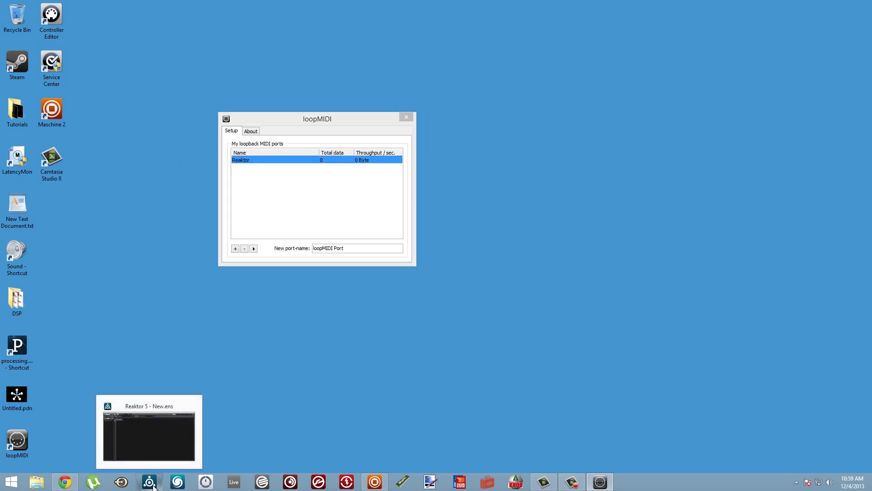
# In Reaktor's MIDI settings, set the Reaktor port Off as input and On as output
pyautogui.click(154, 487)
pyautogui.click(8, 15)
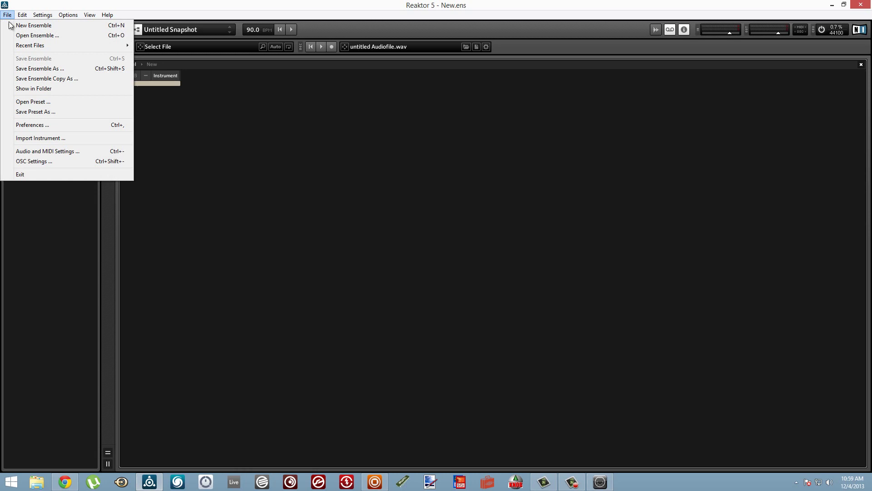
pyautogui.click(45, 153)
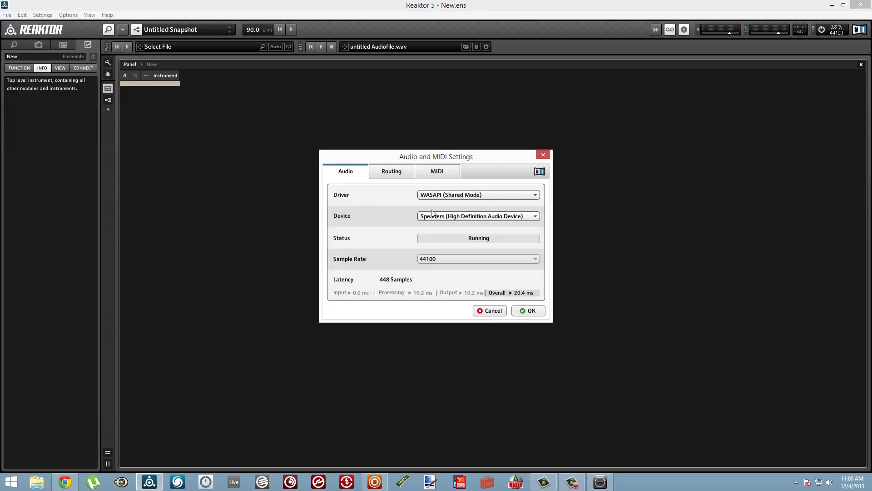
pyautogui.click(432, 175)
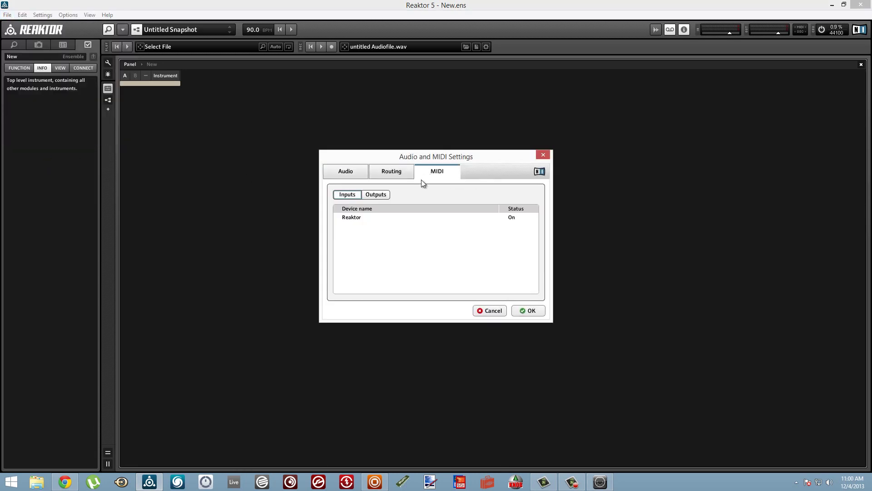
pyautogui.click(513, 217)
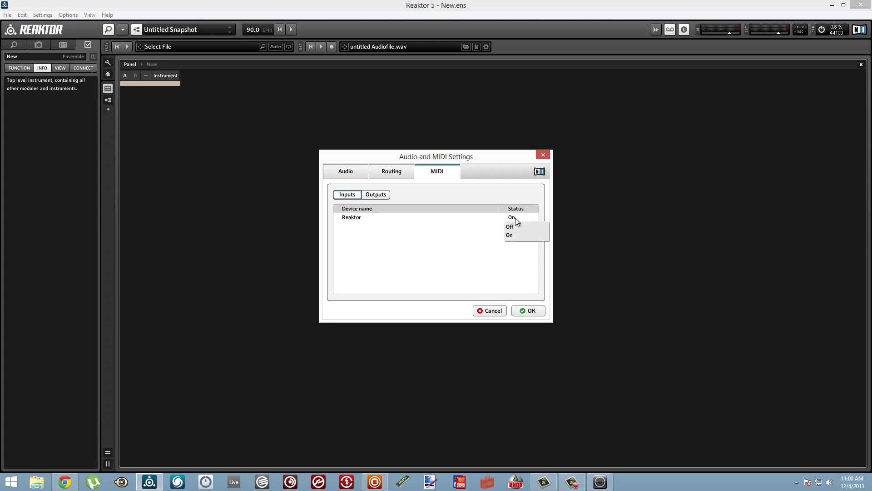
pyautogui.click(520, 228)
pyautogui.click(376, 194)
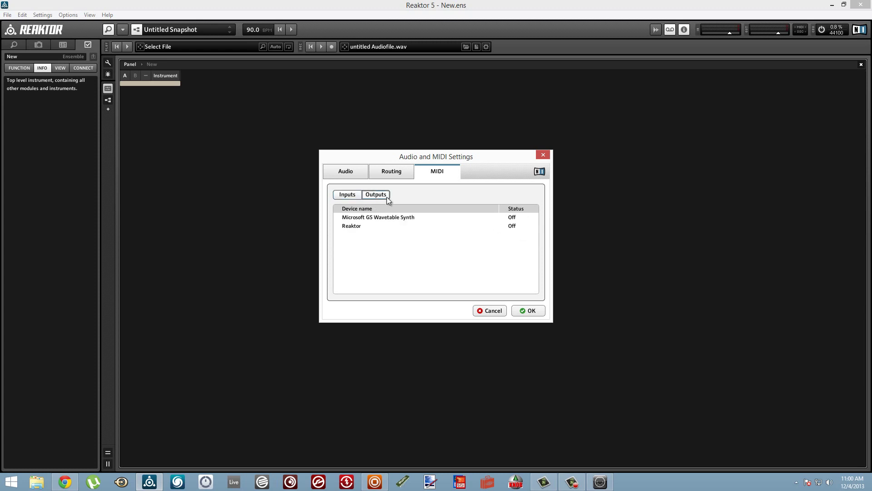
pyautogui.click(520, 230)
pyautogui.click(516, 244)
pyautogui.click(347, 196)
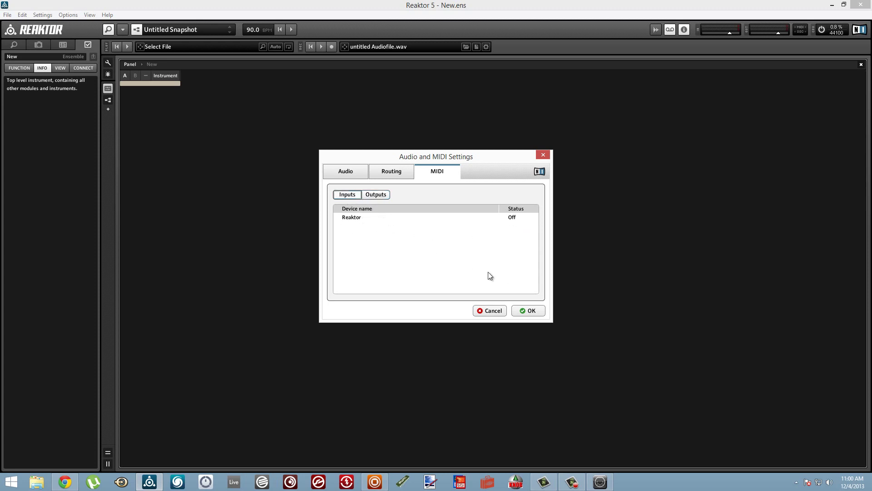
pyautogui.click(528, 310)
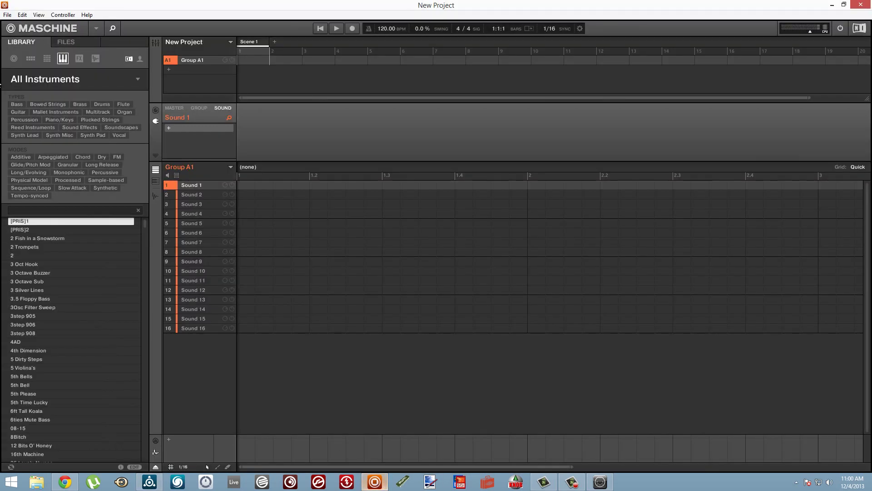
# Check Maschine's MIDI inputs and outputs, leaving the Reaktor input On, and confirm
pyautogui.click(7, 14)
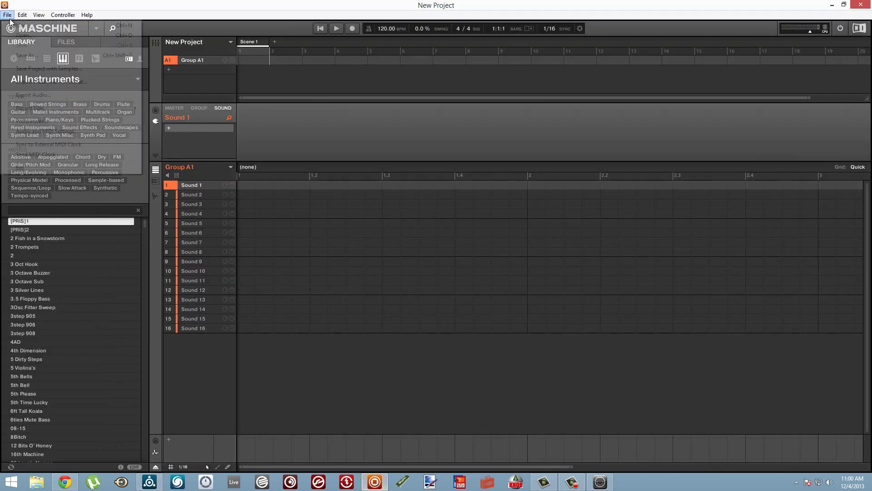
pyautogui.click(59, 131)
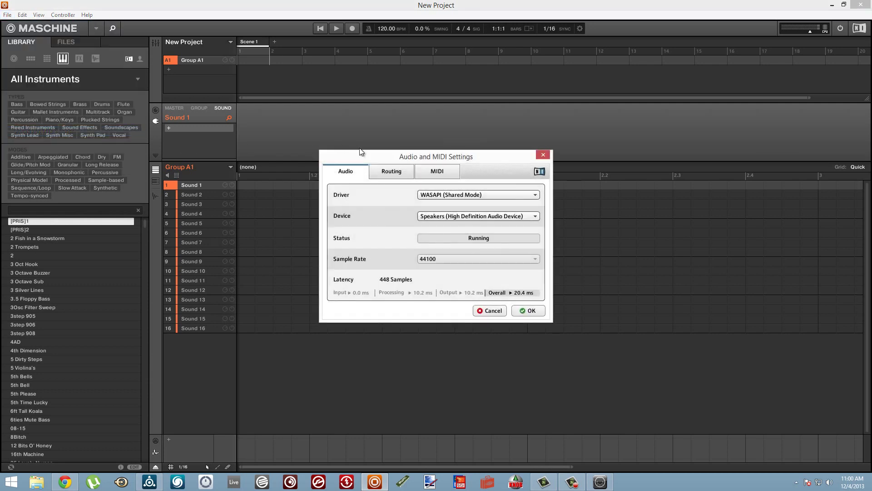
pyautogui.click(435, 175)
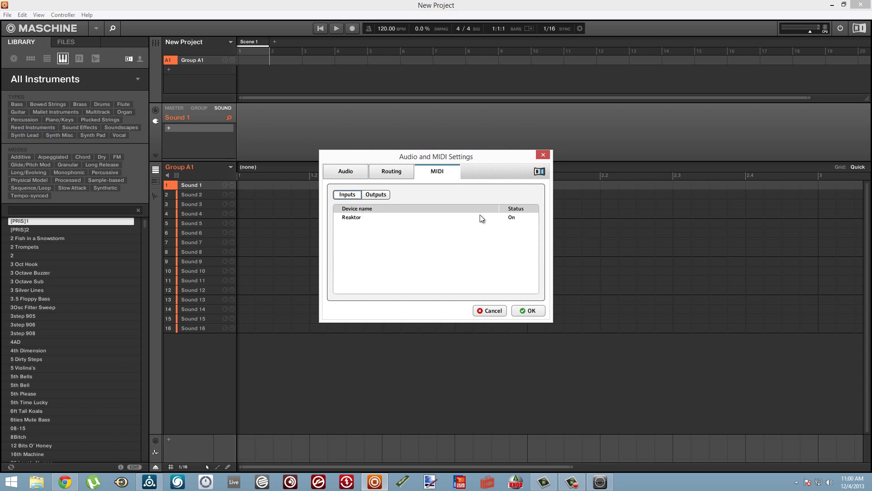
pyautogui.click(376, 194)
pyautogui.click(347, 195)
pyautogui.click(541, 312)
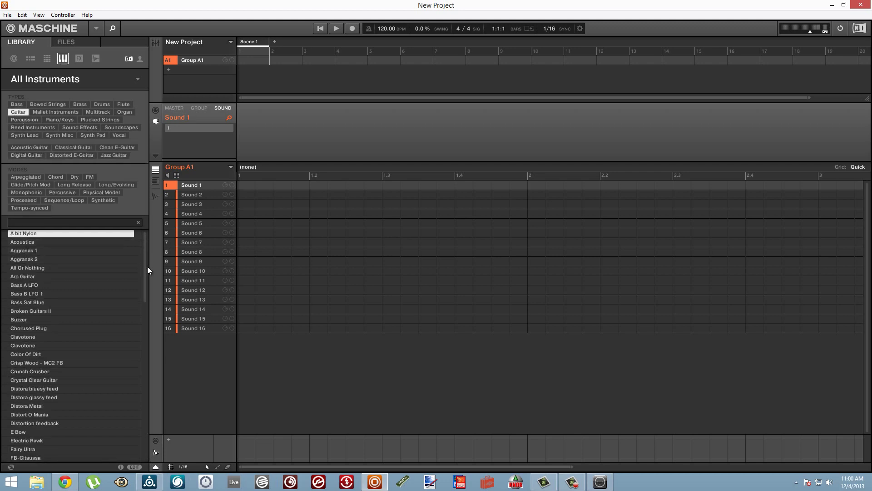
# Scroll the Guitar presets and load Jazz Guitar into the first sound of Group A1
pyautogui.scroll(-2, 147, 267)
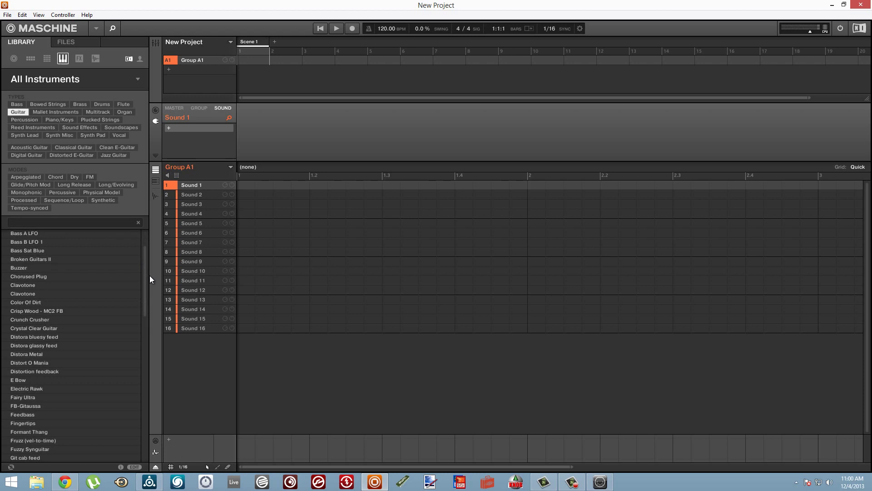
pyautogui.moveTo(150, 276); pyautogui.dragTo(151, 322)
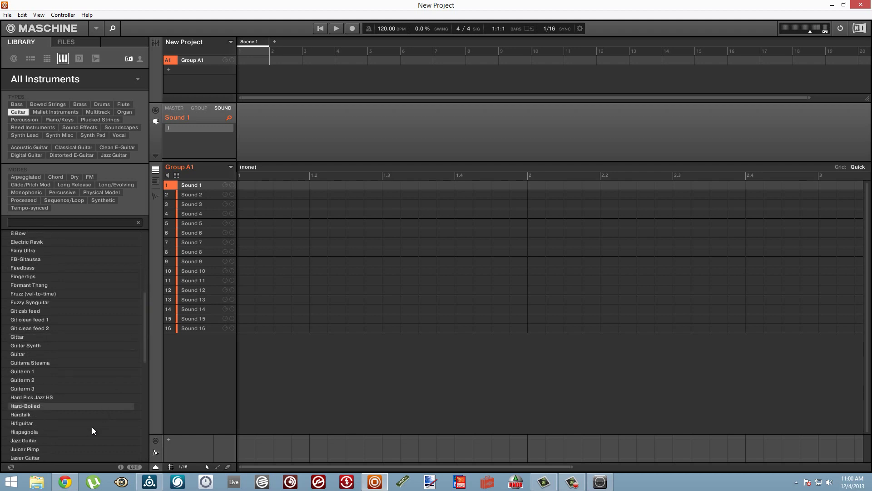
pyautogui.click(93, 441)
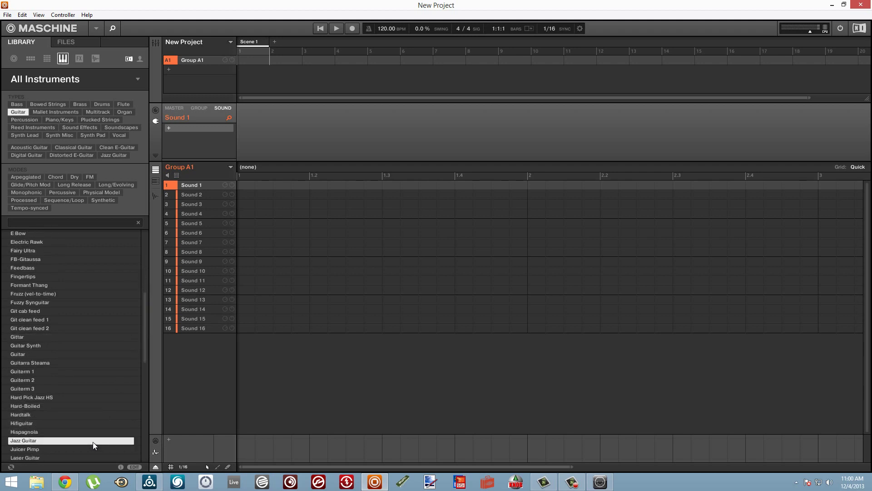
pyautogui.doubleClick(92, 441)
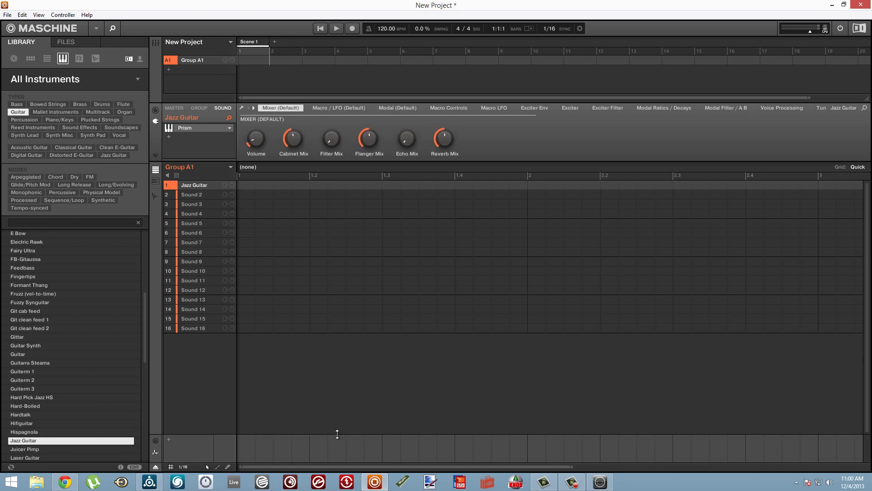
pyautogui.click(149, 482)
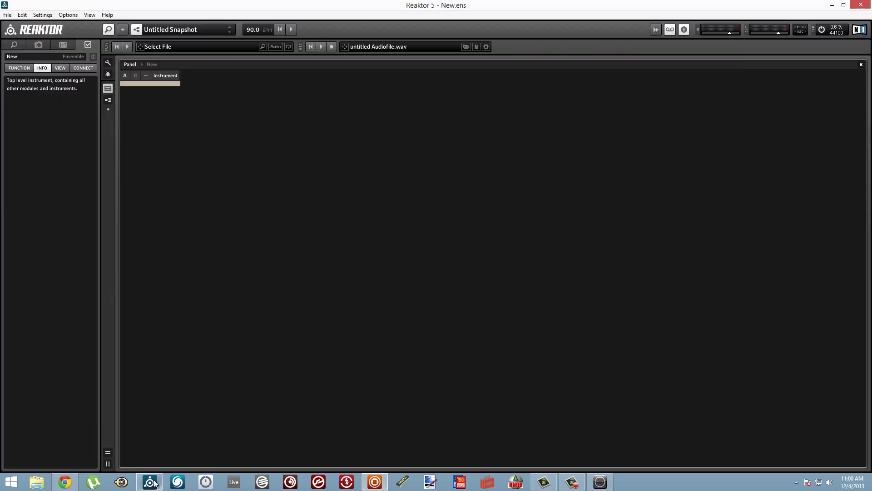
# Open auto.ens from Reaktor's Recent Files list
pyautogui.click(8, 14)
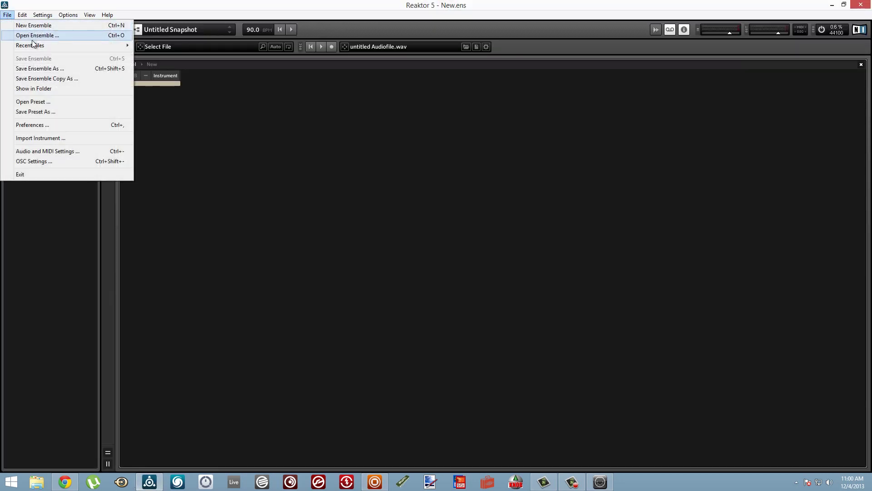
pyautogui.moveTo(35, 47)
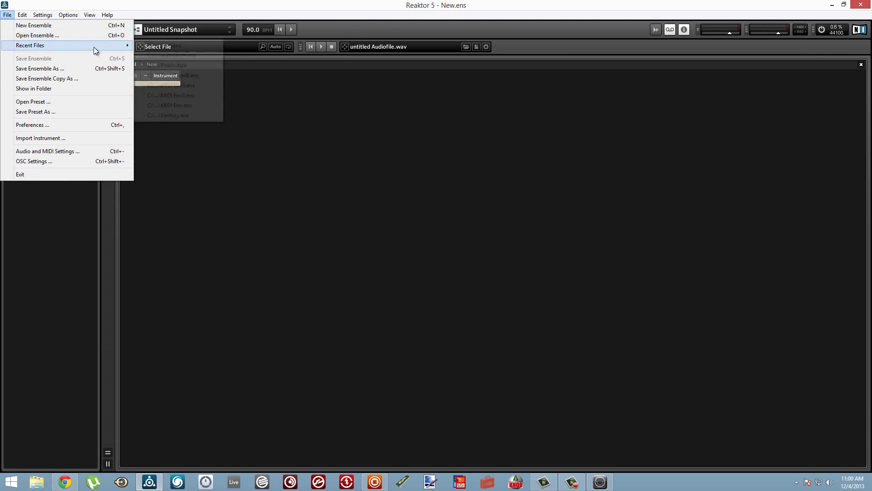
pyautogui.click(168, 45)
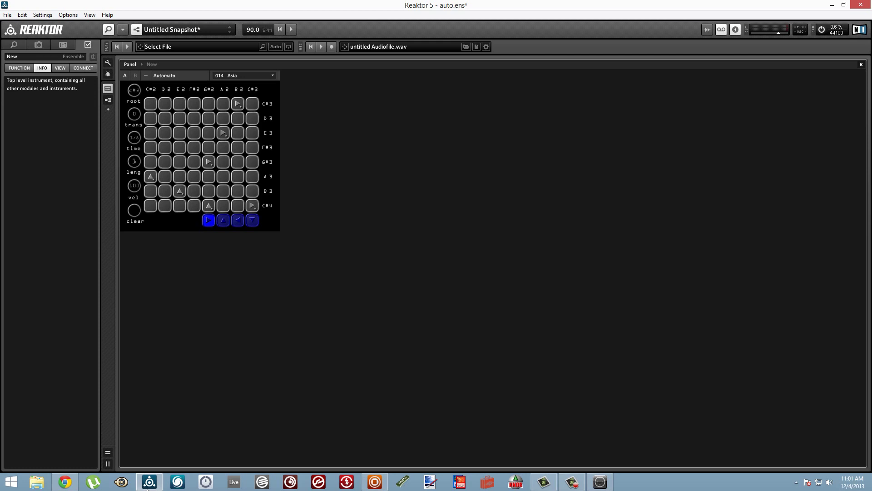
# Set the Jazz Guitar sound's MIDI input source to Reaktor and start Maschine playback
pyautogui.click(383, 482)
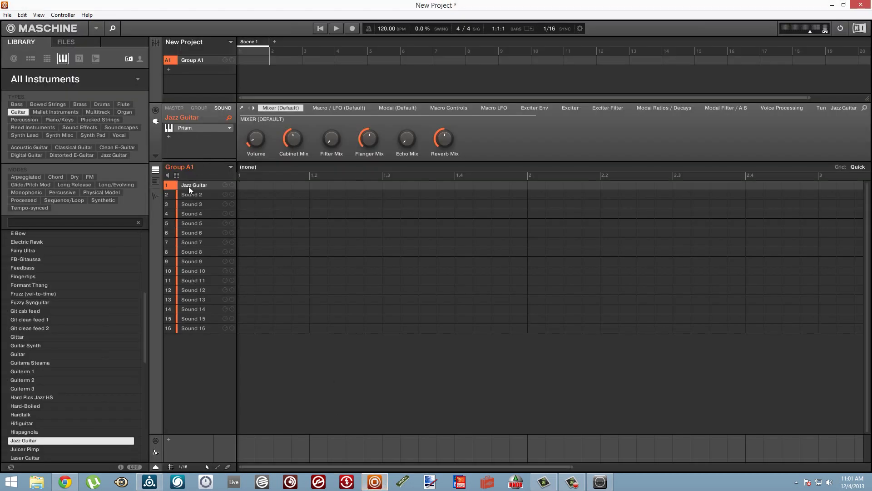
pyautogui.click(155, 110)
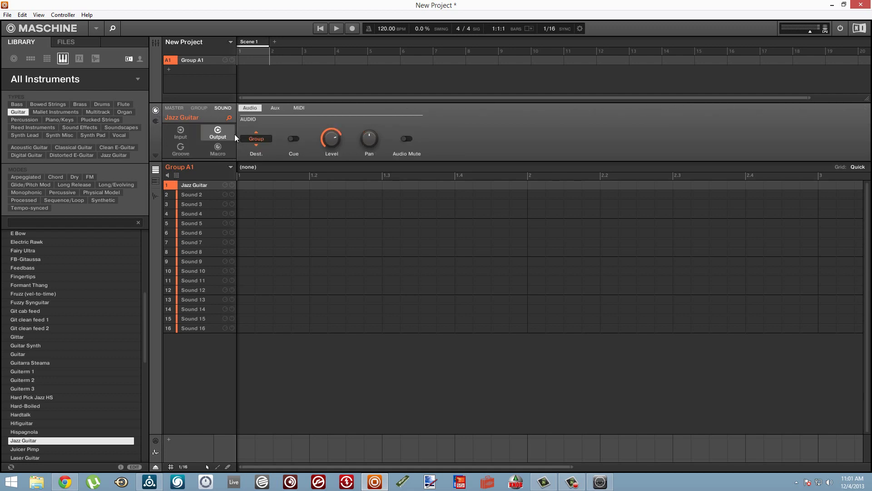
pyautogui.click(182, 135)
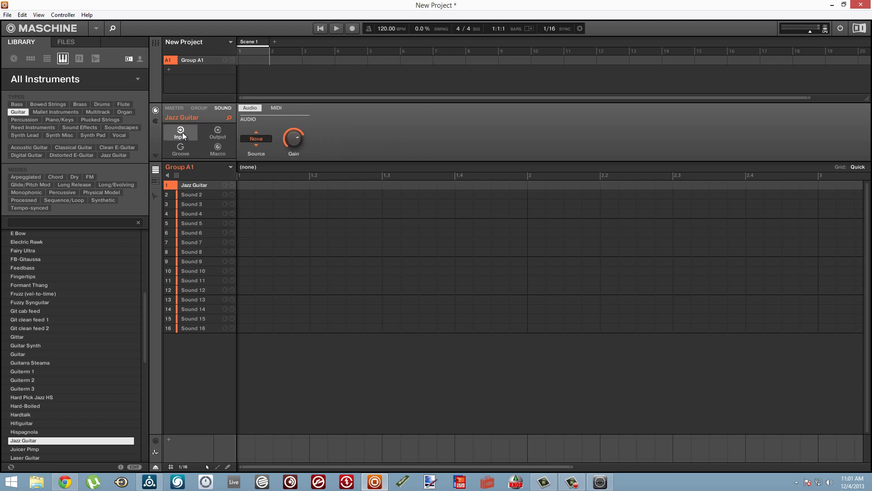
pyautogui.click(273, 109)
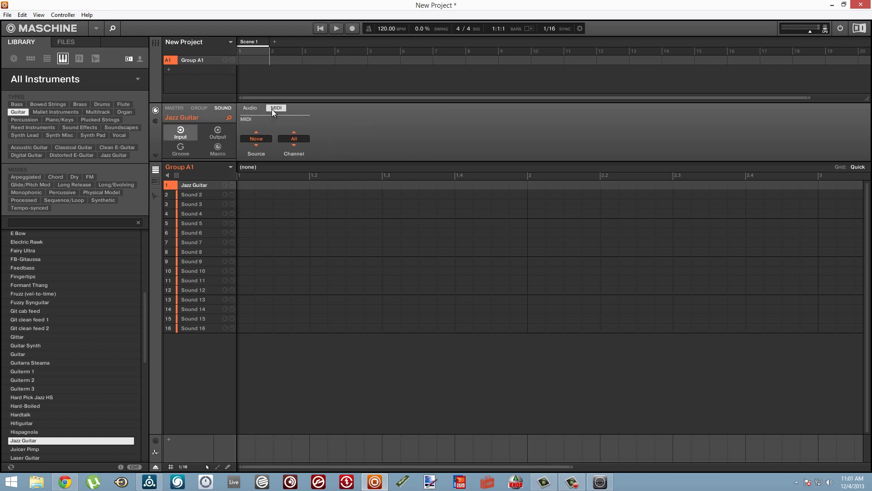
pyautogui.click(257, 137)
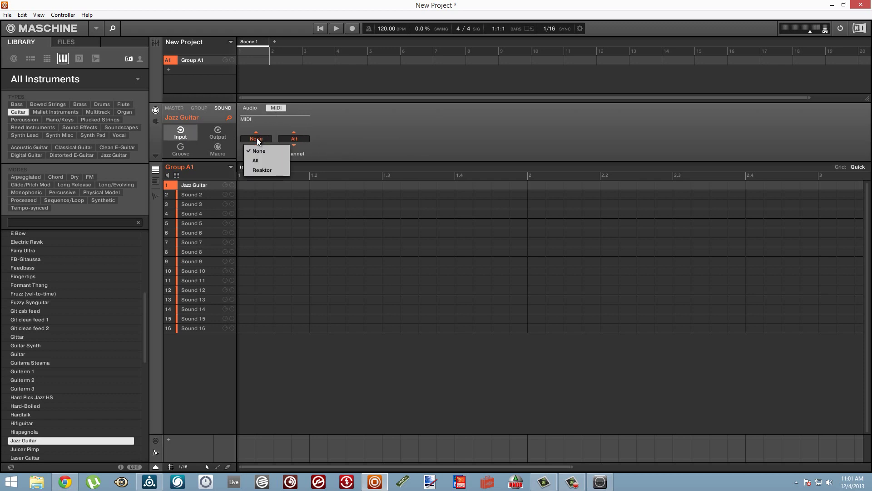
pyautogui.click(262, 170)
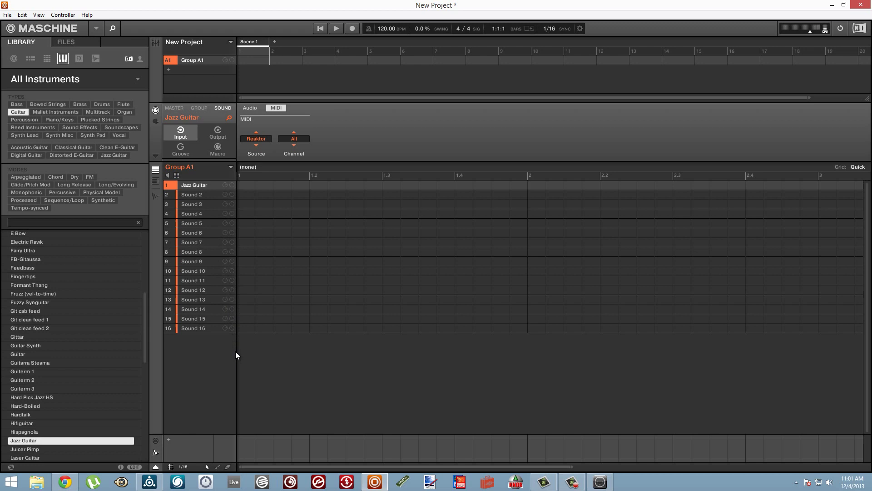
pyautogui.click(336, 29)
# Start the Automato sequencer and raise its note length from 1 to 4
pyautogui.click(150, 482)
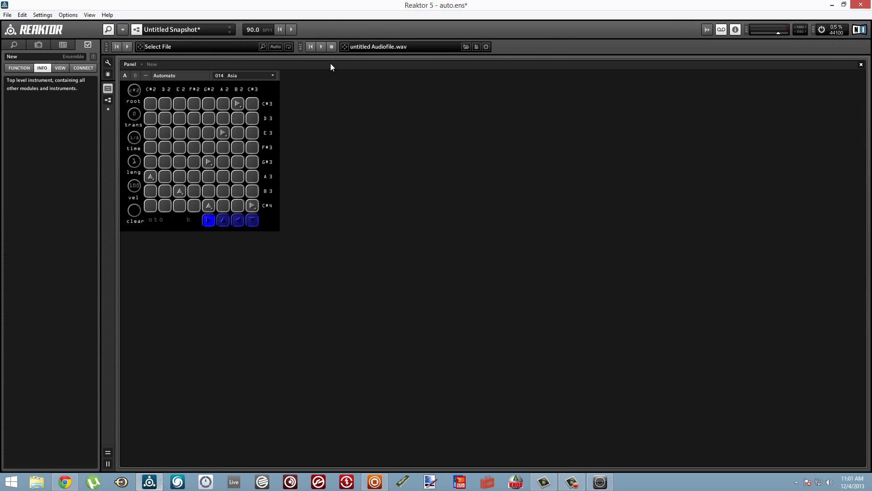
pyautogui.click(291, 30)
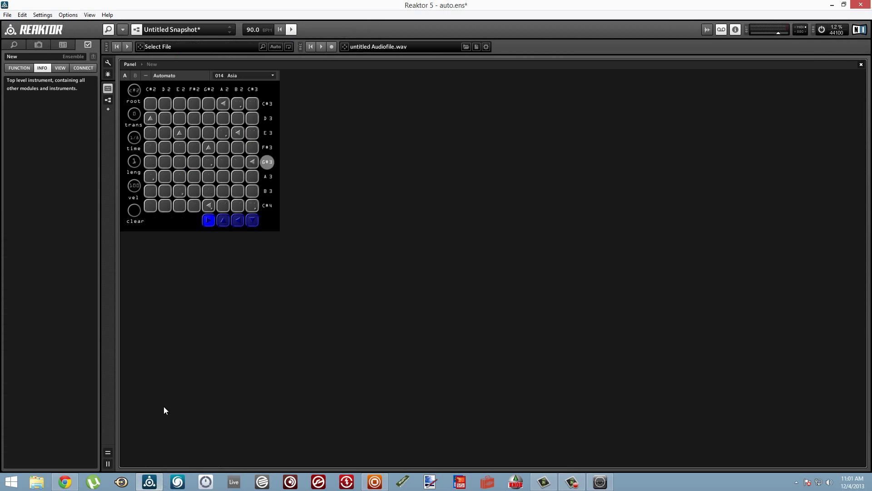
pyautogui.moveTo(138, 167); pyautogui.dragTo(140, 157)
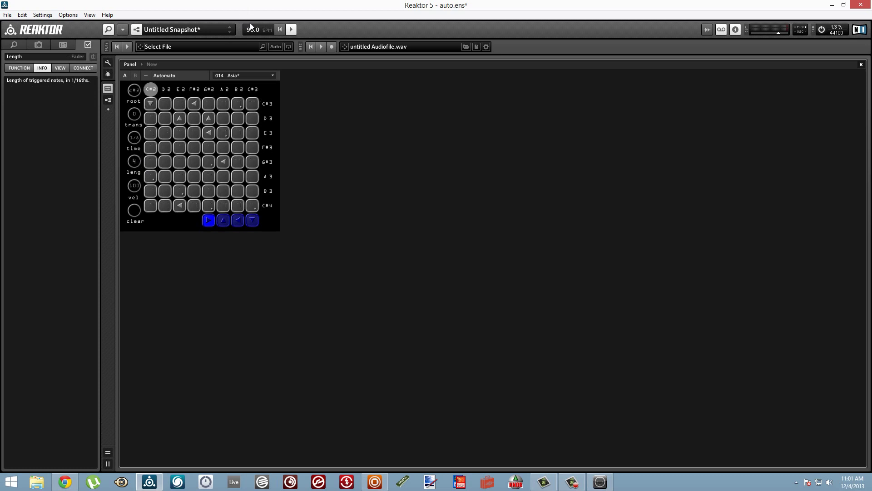
# Stop, load the 39 - Ponder snapshot, restart playback, and lengthen the notes
pyautogui.click(290, 31)
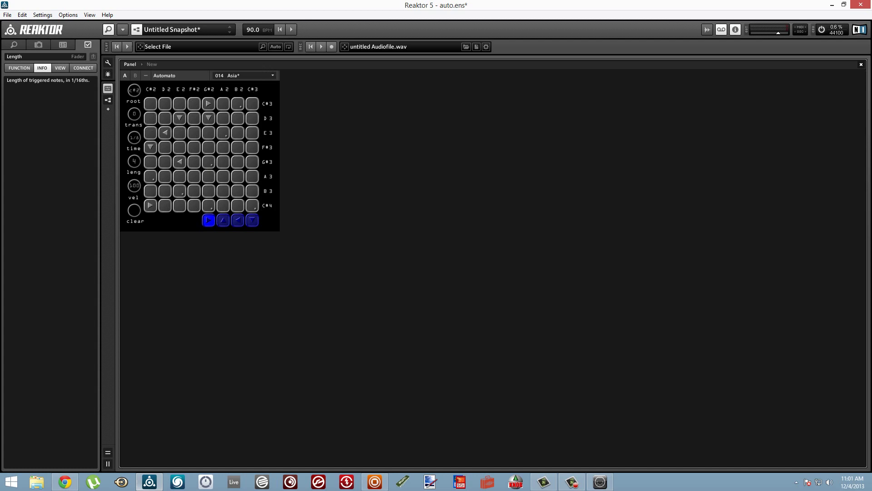
pyautogui.click(244, 75)
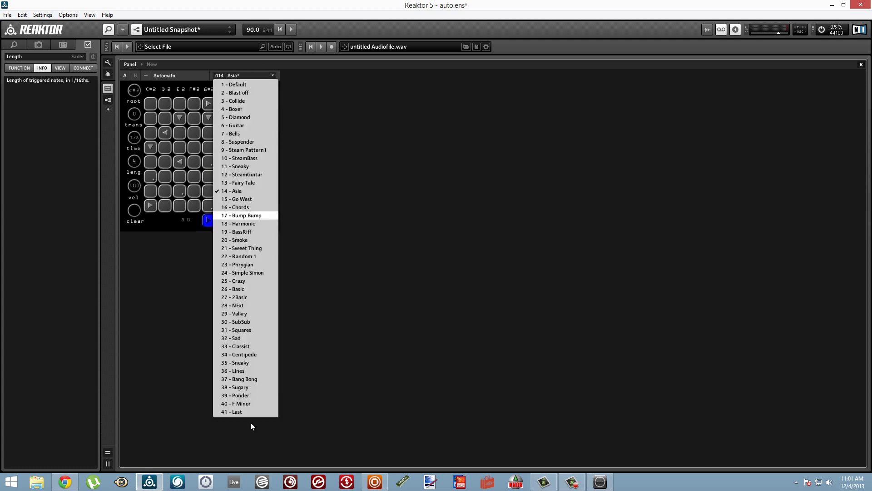
pyautogui.click(250, 397)
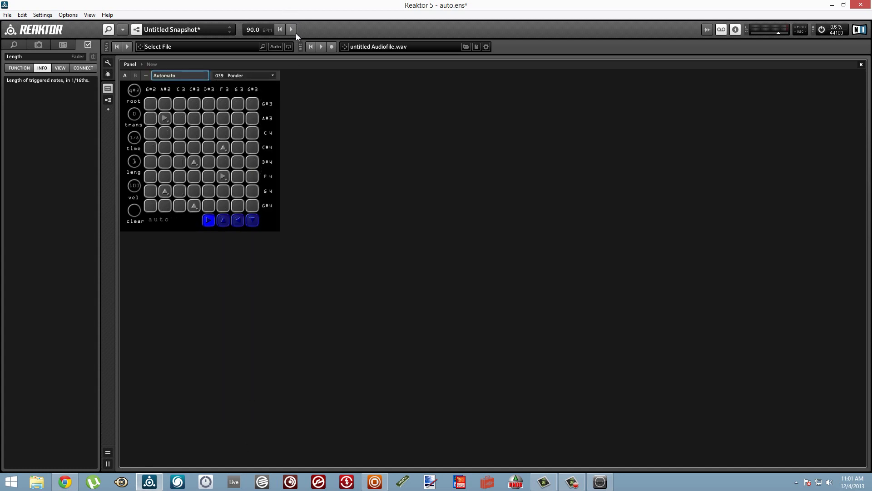
pyautogui.click(291, 30)
pyautogui.moveTo(134, 161); pyautogui.dragTo(132, 151)
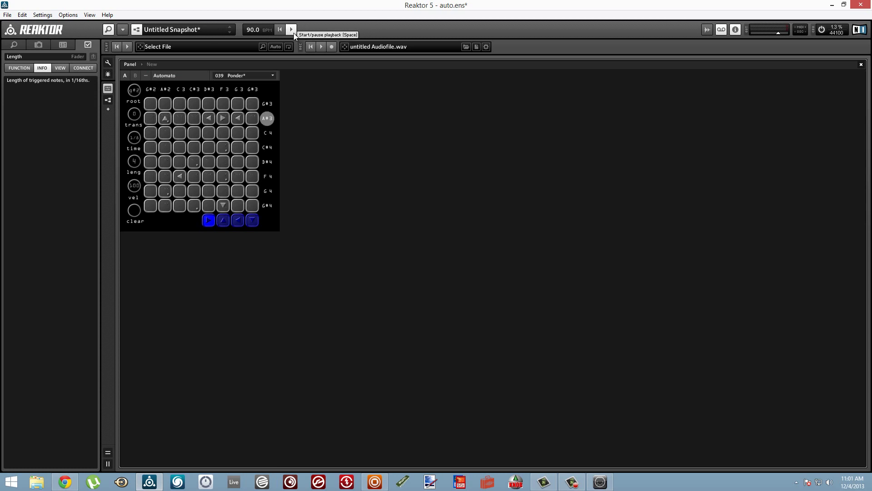
# Take a quick look at Maschine, then return to Reaktor
pyautogui.click(369, 485)
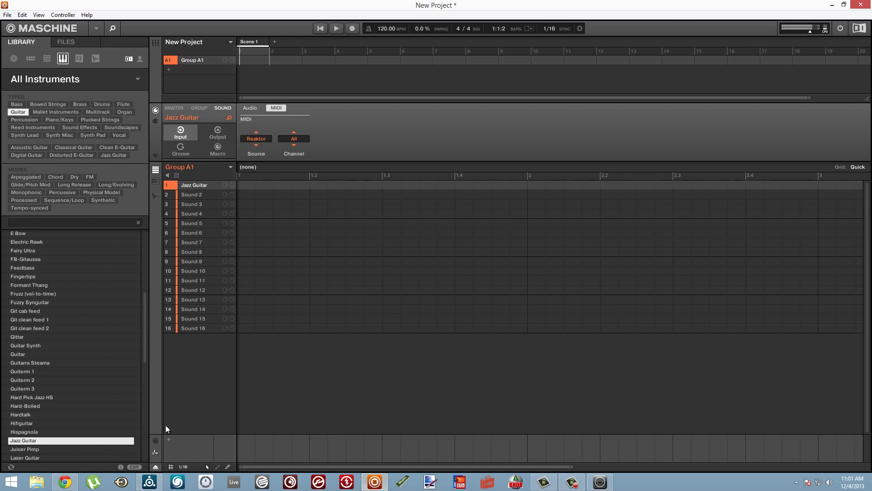
pyautogui.click(150, 481)
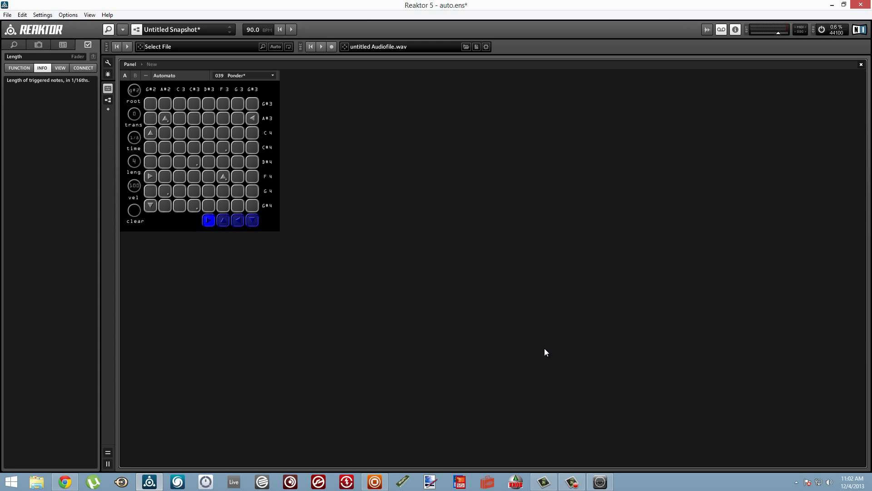
# Replace loopMIDI's default port name with Transport, add the port, and close loopMIDI
pyautogui.click(600, 482)
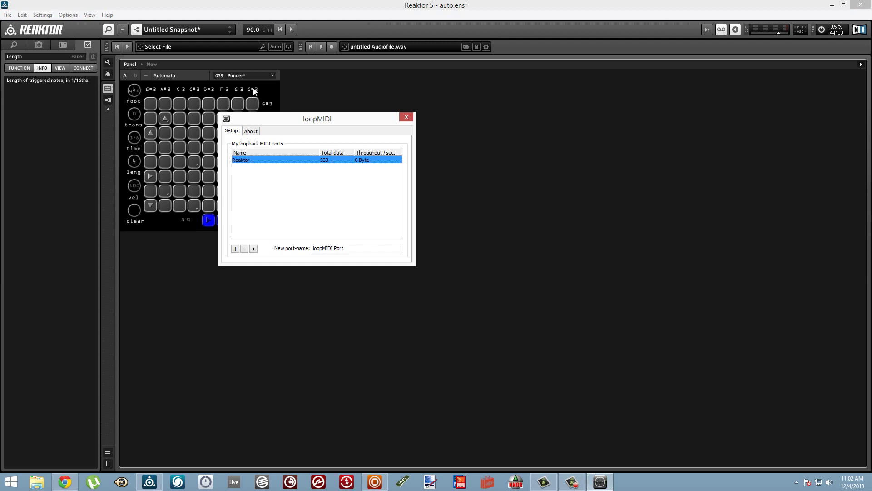
pyautogui.click(361, 251)
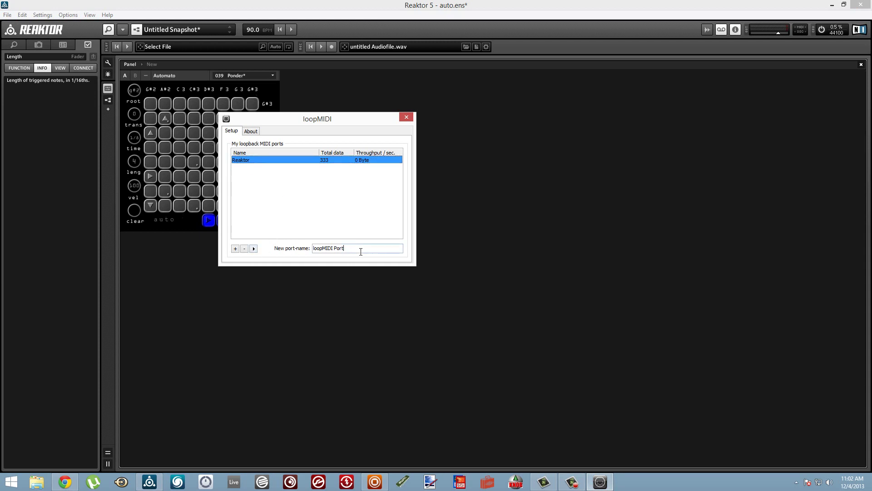
pyautogui.moveTo(360, 251); pyautogui.dragTo(227, 252)
pyautogui.write('Transport')
pyautogui.click(236, 249)
pyautogui.click(407, 117)
# Check Reaktor's MIDI input and output ports, now including Transport, then switch to Maschine
pyautogui.click(8, 15)
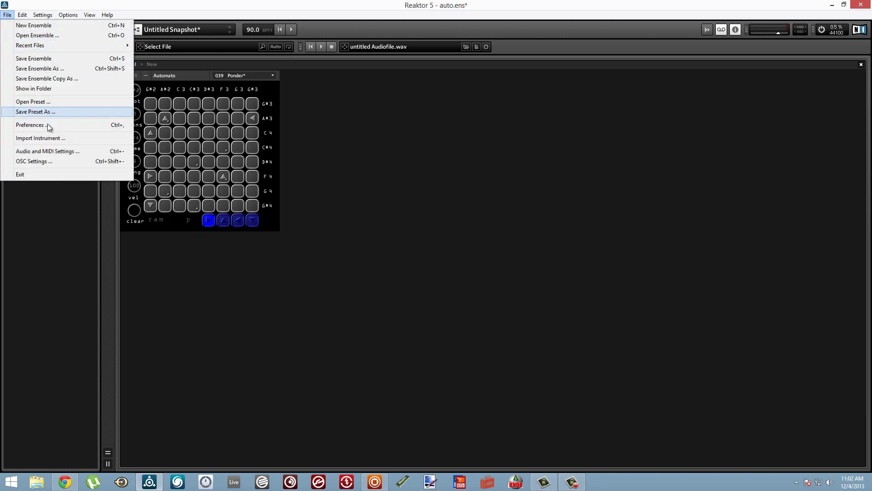
pyautogui.click(54, 151)
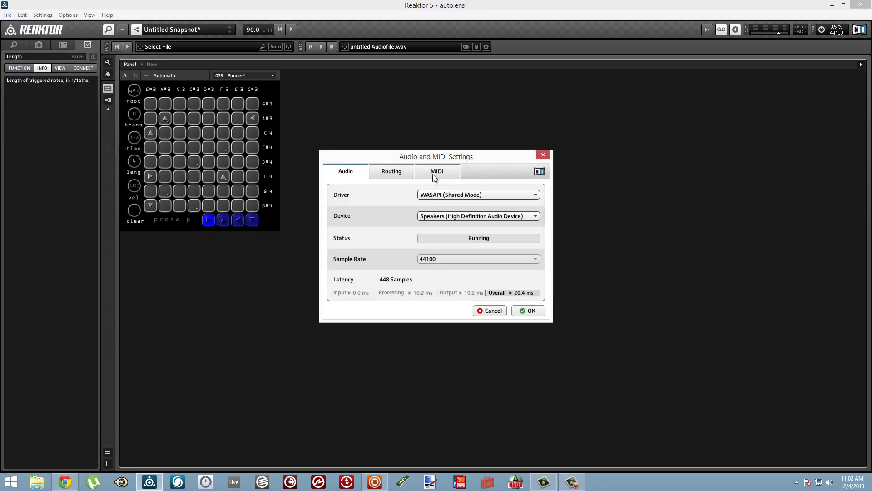
pyautogui.click(433, 173)
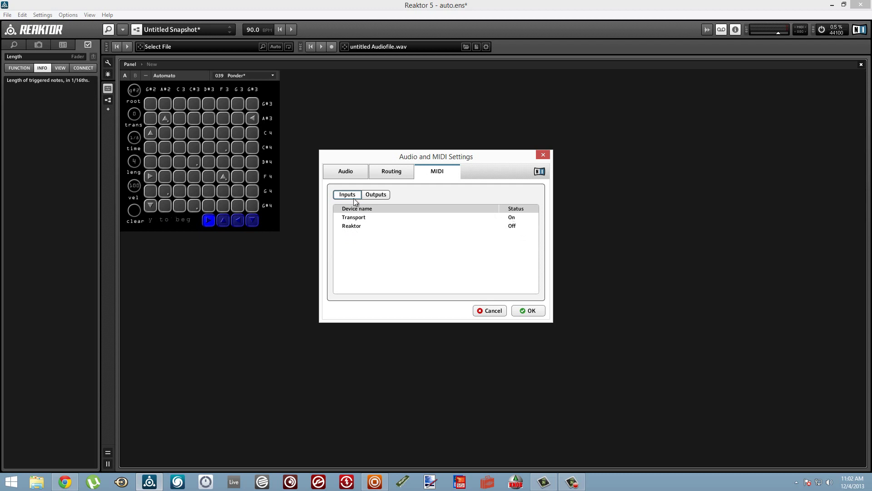
pyautogui.click(385, 200)
pyautogui.click(529, 310)
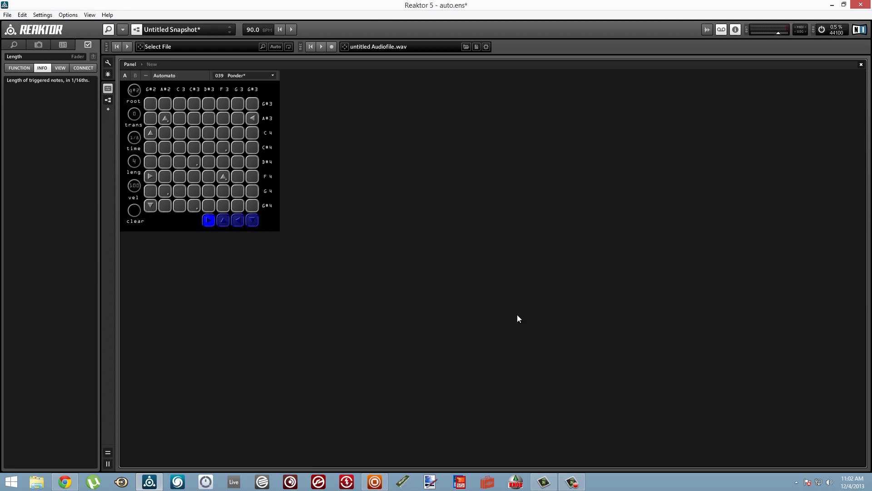
pyautogui.click(371, 483)
# In Audio and MIDI Settings, set the Transport MIDI input to Off and the Reaktor MIDI output to On
pyautogui.click(8, 15)
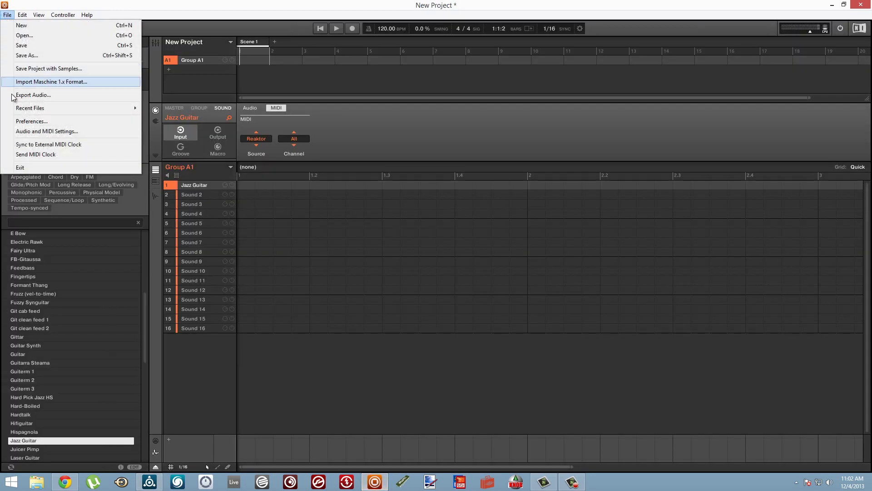
pyautogui.click(32, 132)
pyautogui.click(431, 175)
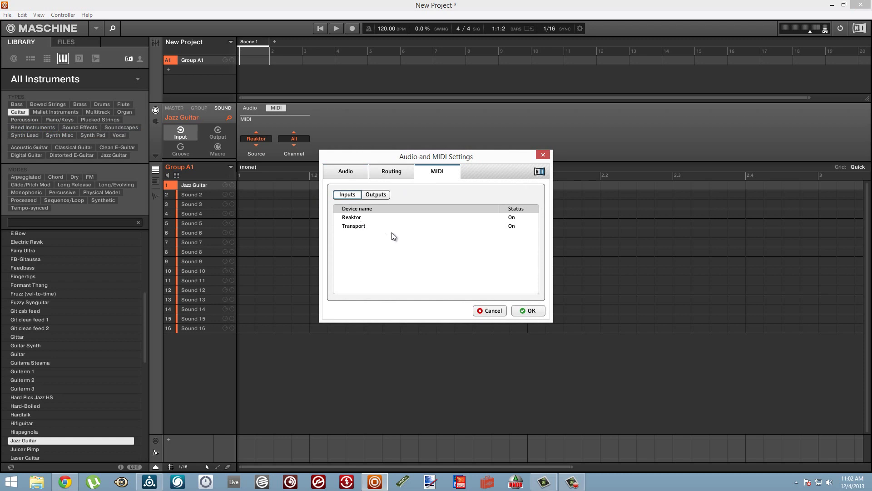
pyautogui.click(513, 230)
pyautogui.click(517, 238)
pyautogui.click(370, 196)
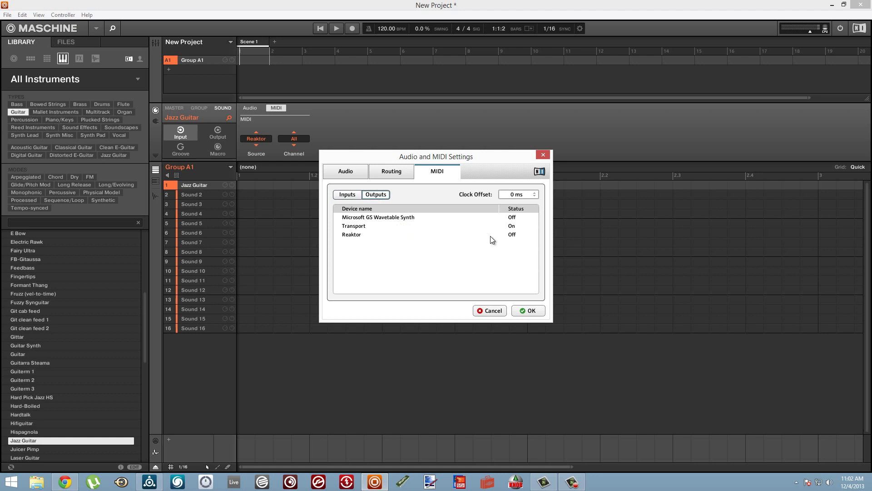
pyautogui.click(513, 234)
pyautogui.click(514, 233)
pyautogui.click(526, 311)
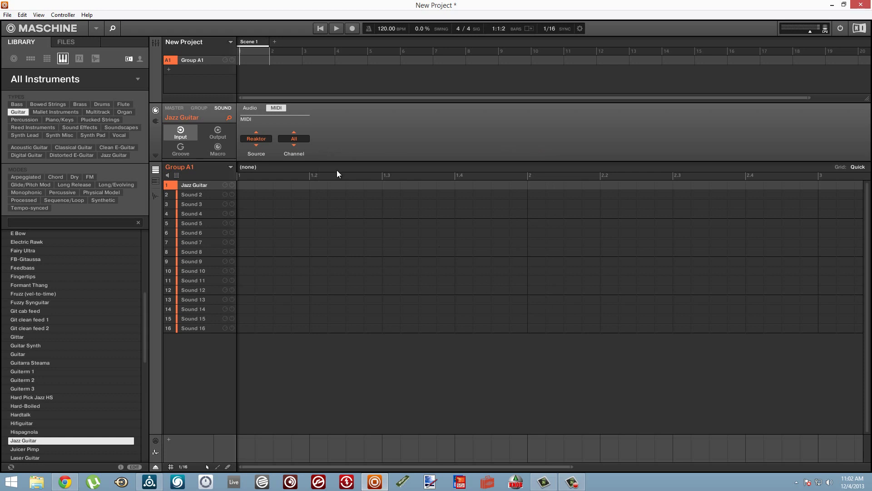
# Enable Send MIDI Clock in the File menu and check that Reaktor's tempo follows Maschine
pyautogui.click(2, 15)
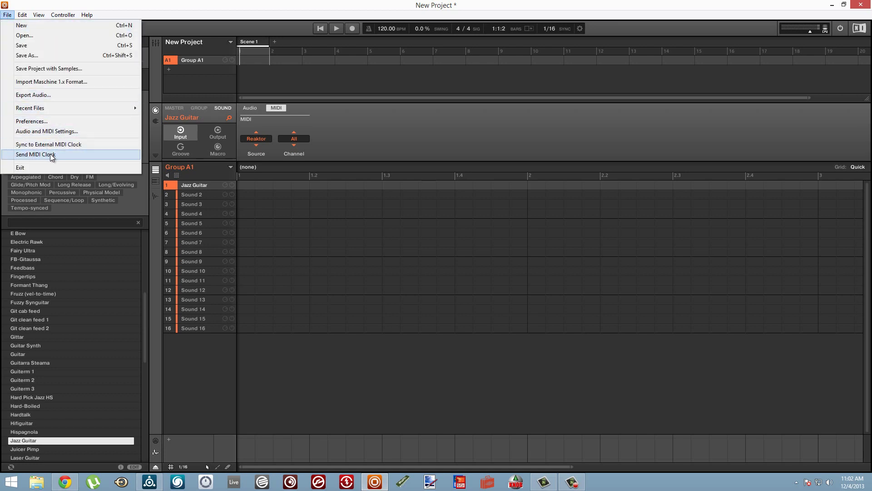
pyautogui.click(50, 153)
pyautogui.click(7, 15)
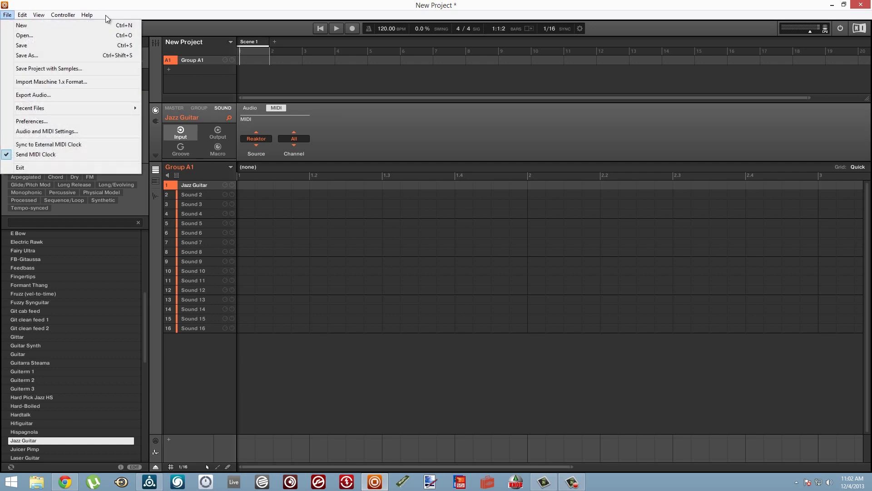
pyautogui.click(107, 18)
pyautogui.click(156, 485)
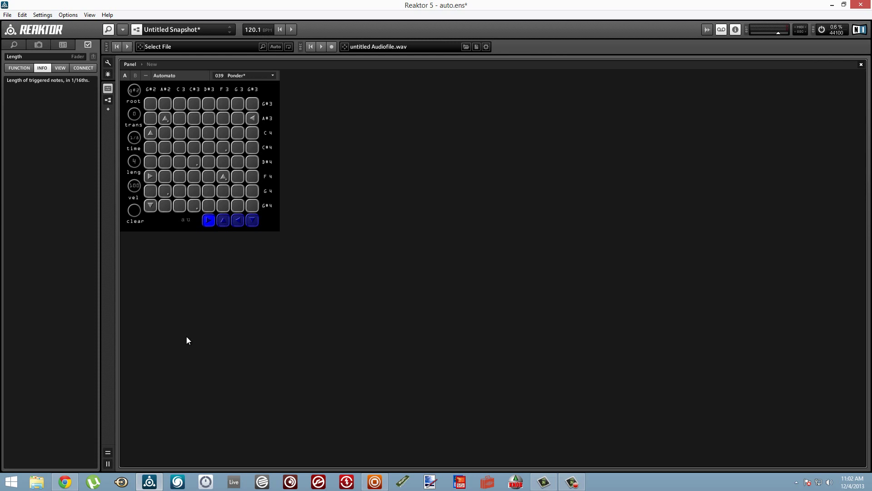
pyautogui.click(373, 483)
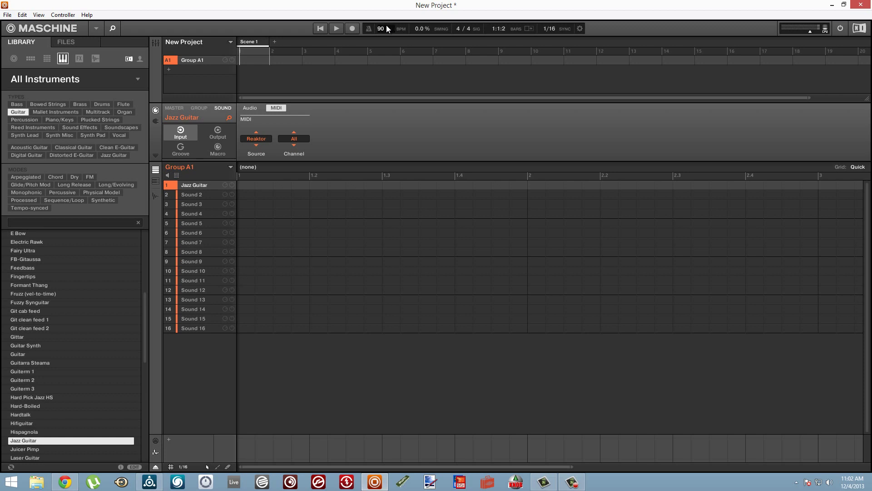
# Start Maschine playback at 90 BPM so its MIDI clock drives Reaktor
pyautogui.click(336, 28)
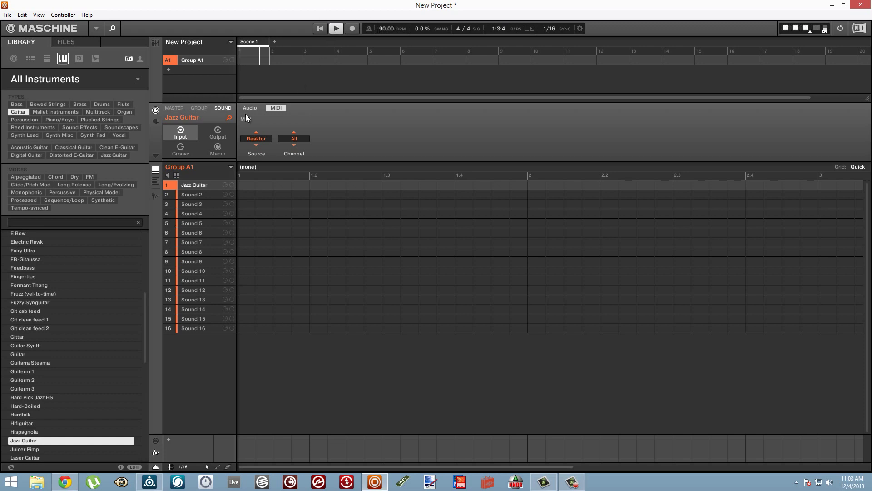